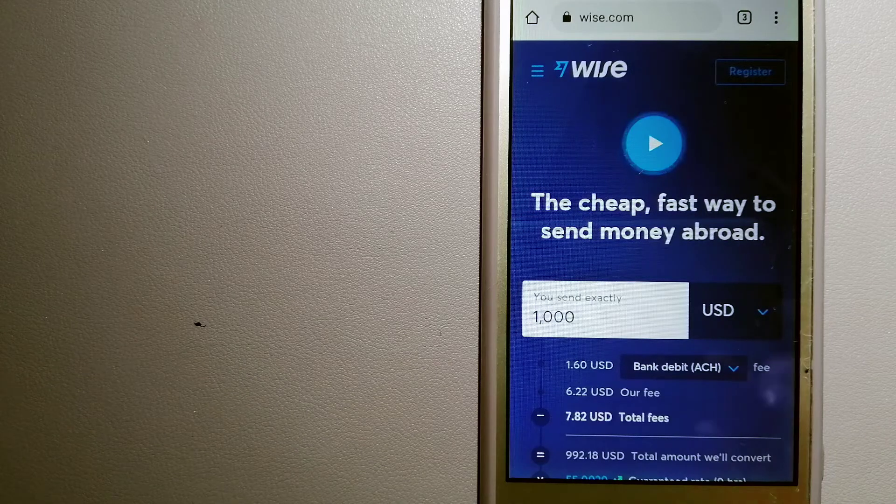
# Switch to the PayPal Philippines tab from Chrome's open-tabs overview.
pyautogui.click(744, 18)
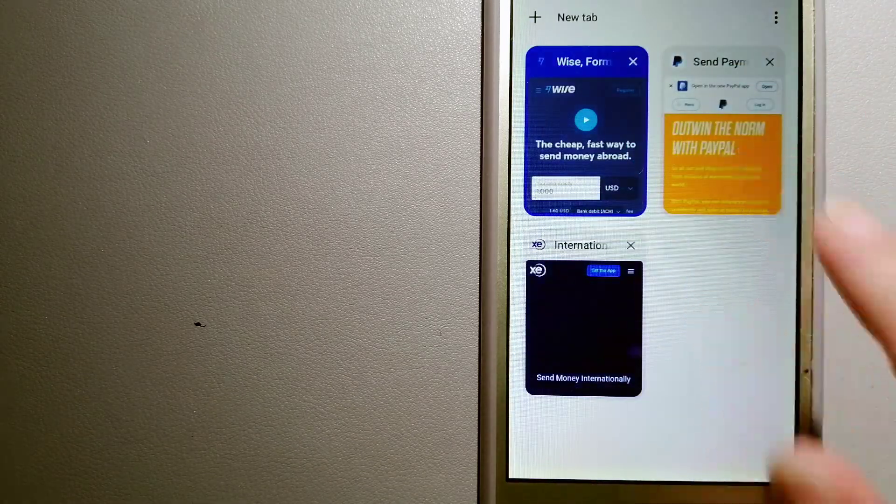
pyautogui.click(722, 140)
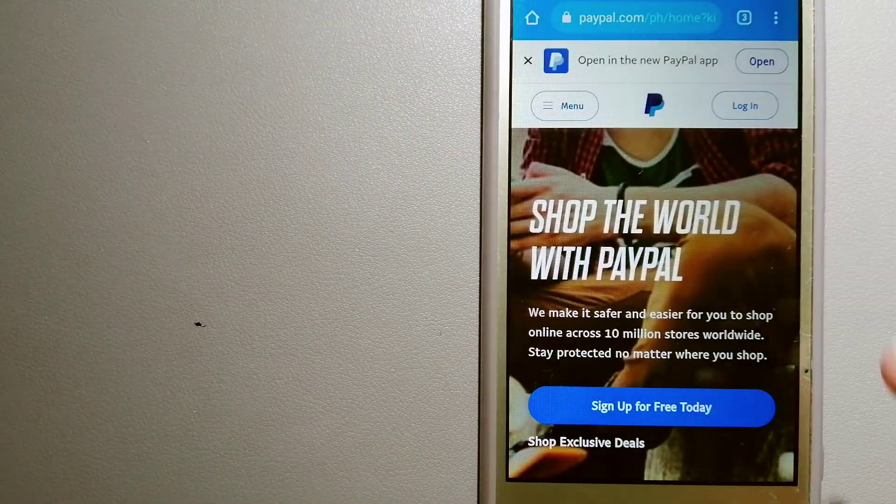
# Switch to the Xe 'Send Money Internationally' tab via the tab overview.
pyautogui.click(744, 18)
pyautogui.click(584, 329)
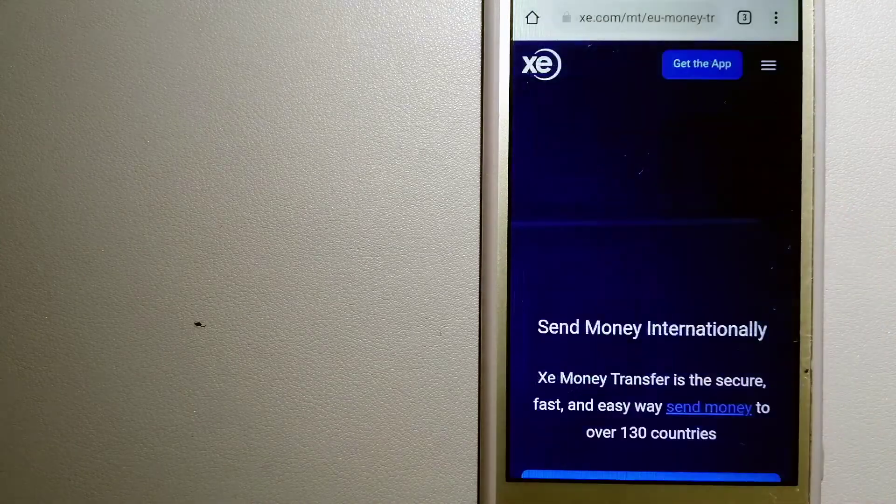